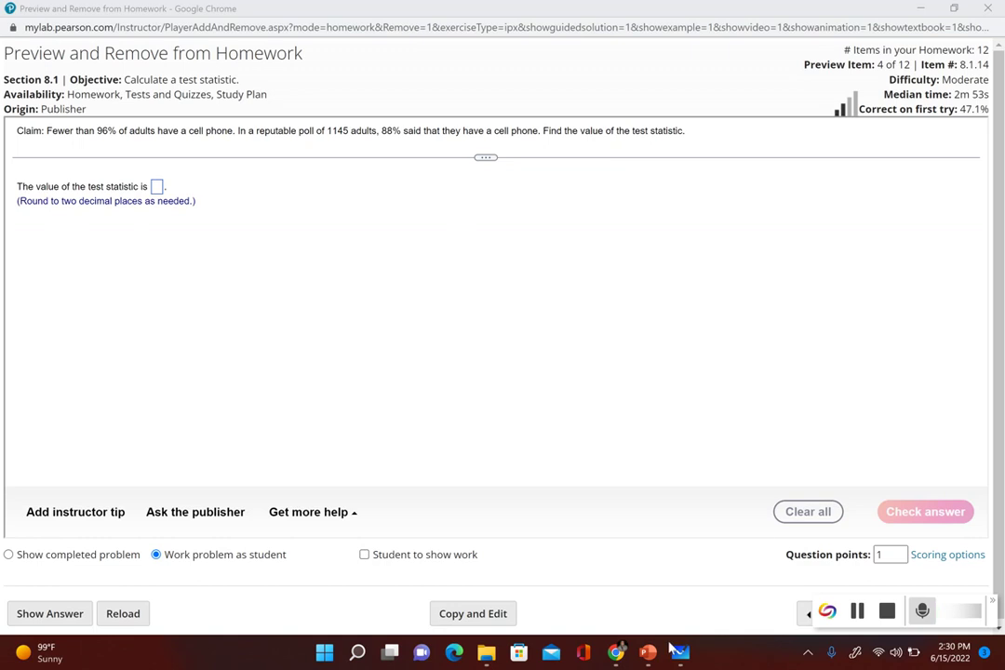
- Display MyLab homework item 8.1.14 on the claim that fewer than 96% of adults own a cell phone
{"action": "mouse_move", "coordinate": [684, 661]}
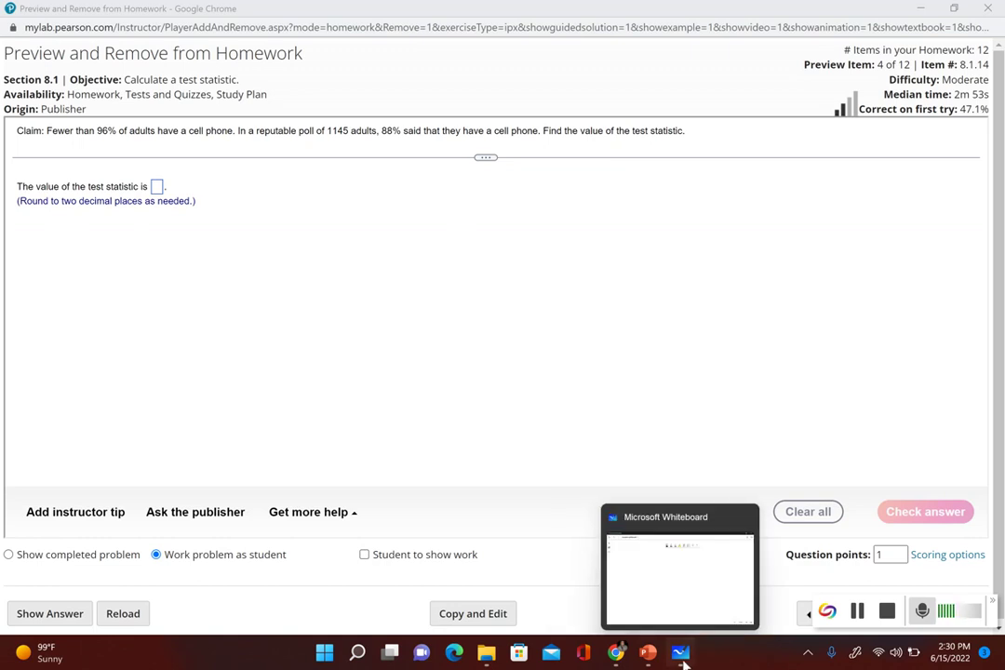
- Handwrite step 1) p < 0.96 in black ink at the top left of the whiteboard
{"action": "left_click", "coordinate": [683, 659]}
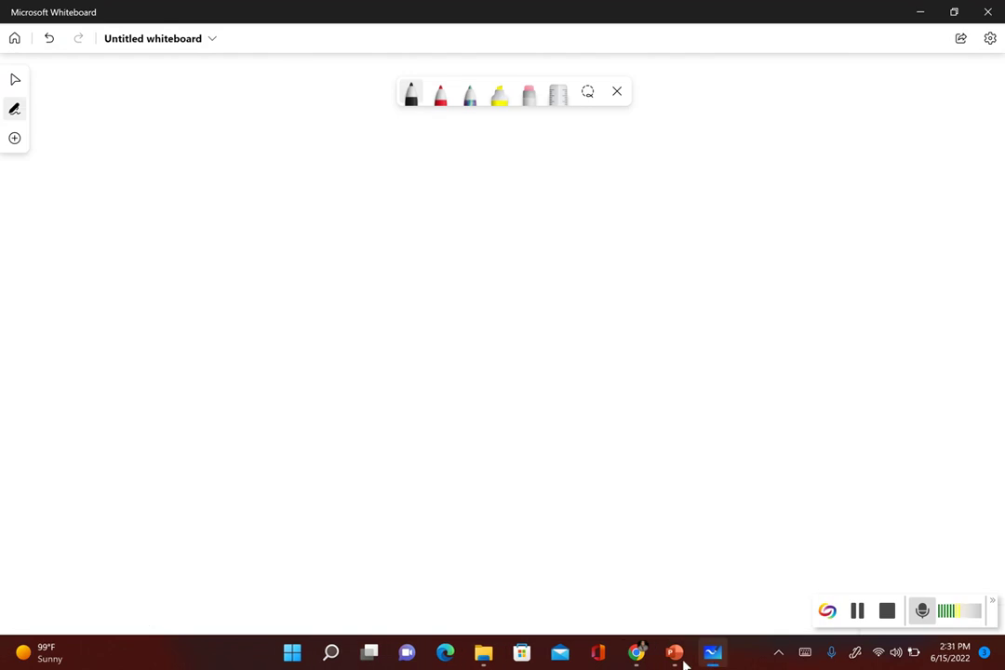
{"action": "left_click", "coordinate": [410, 93]}
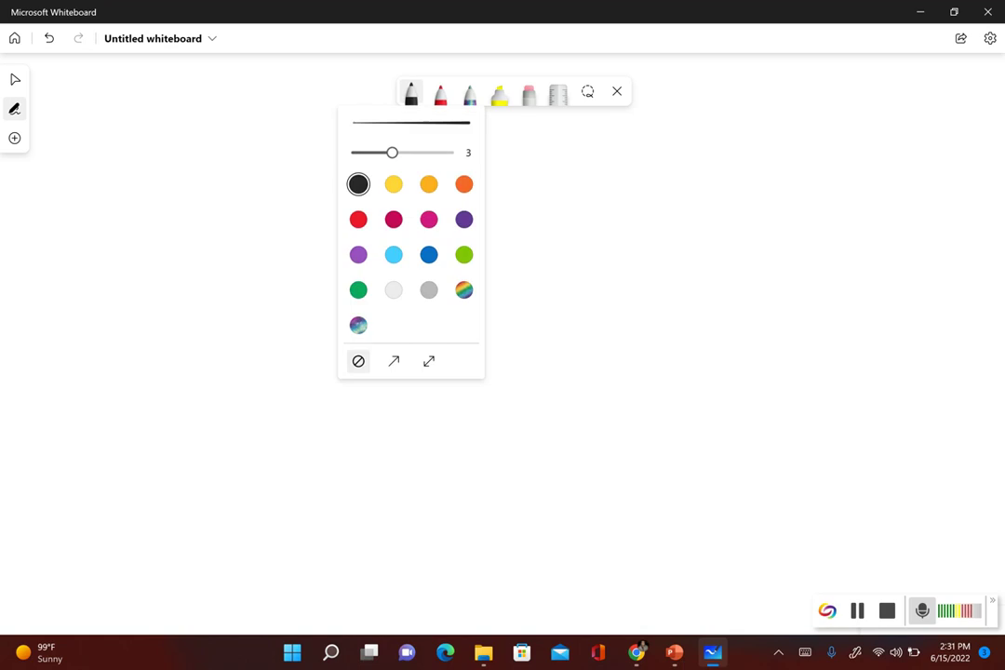
{"action": "mouse_move", "coordinate": [109, 182]}
{"action": "left_mouse_down"}
{"action": "mouse_move", "coordinate": [114, 206]}
{"action": "mouse_move", "coordinate": [131, 213]}
{"action": "left_mouse_up"}
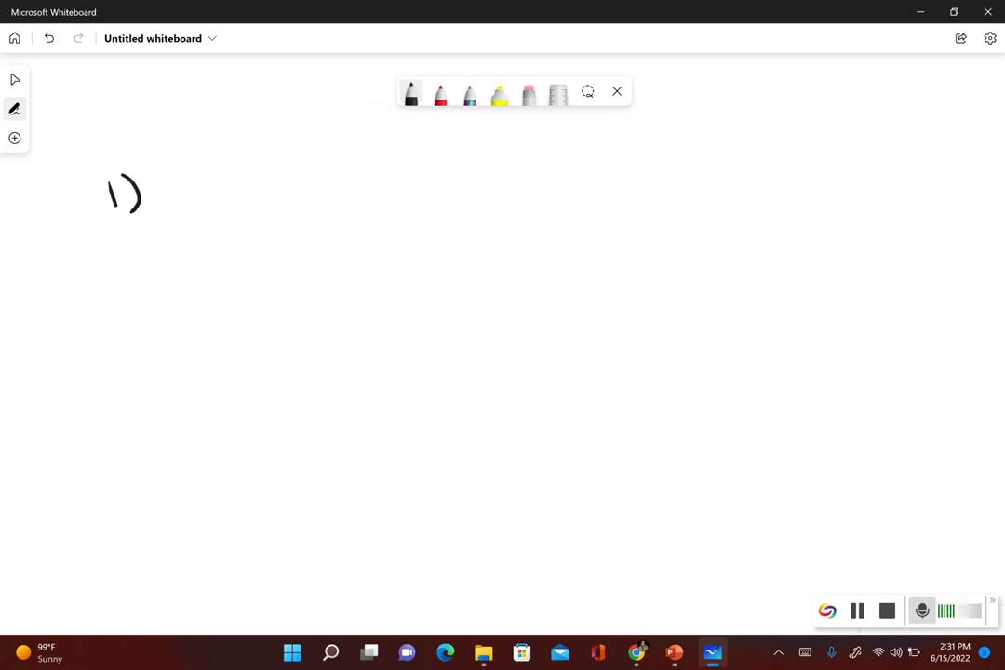
{"action": "mouse_move", "coordinate": [637, 651]}
{"action": "left_click", "coordinate": [714, 569]}
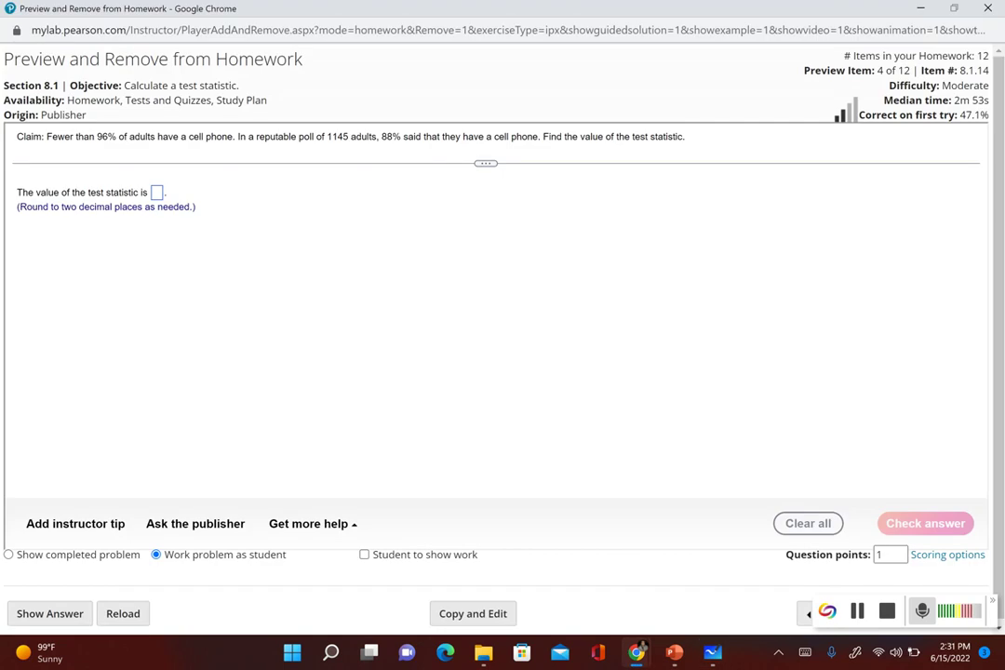
{"action": "mouse_move", "coordinate": [713, 651]}
{"action": "left_click", "coordinate": [712, 569]}
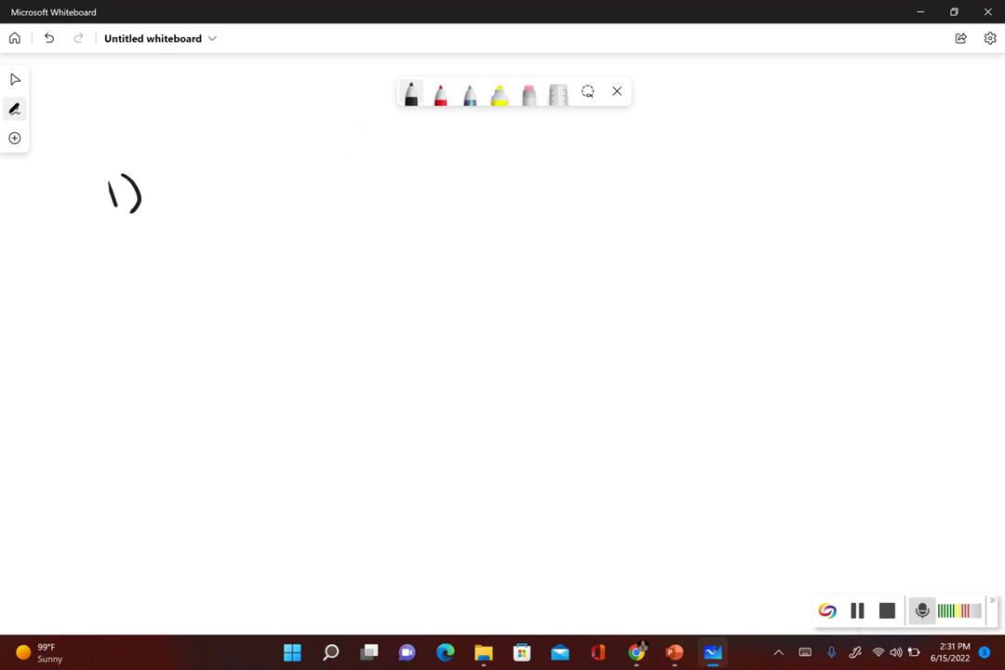
{"action": "left_click_drag", "start_coordinate": [185, 191], "coordinate": [240, 206]}
{"action": "mouse_move", "coordinate": [267, 189]}
{"action": "left_mouse_down"}
{"action": "mouse_move", "coordinate": [261, 204]}
{"action": "mouse_move", "coordinate": [267, 189]}
{"action": "mouse_move", "coordinate": [303, 205]}
{"action": "mouse_move", "coordinate": [325, 196]}
{"action": "left_mouse_up"}
{"action": "left_click", "coordinate": [287, 199]}
- Write 2) p ≥ 0.96 and 3) H₀: p = 0.96 below line 1
{"action": "left_click_drag", "start_coordinate": [128, 249], "coordinate": [154, 271]}
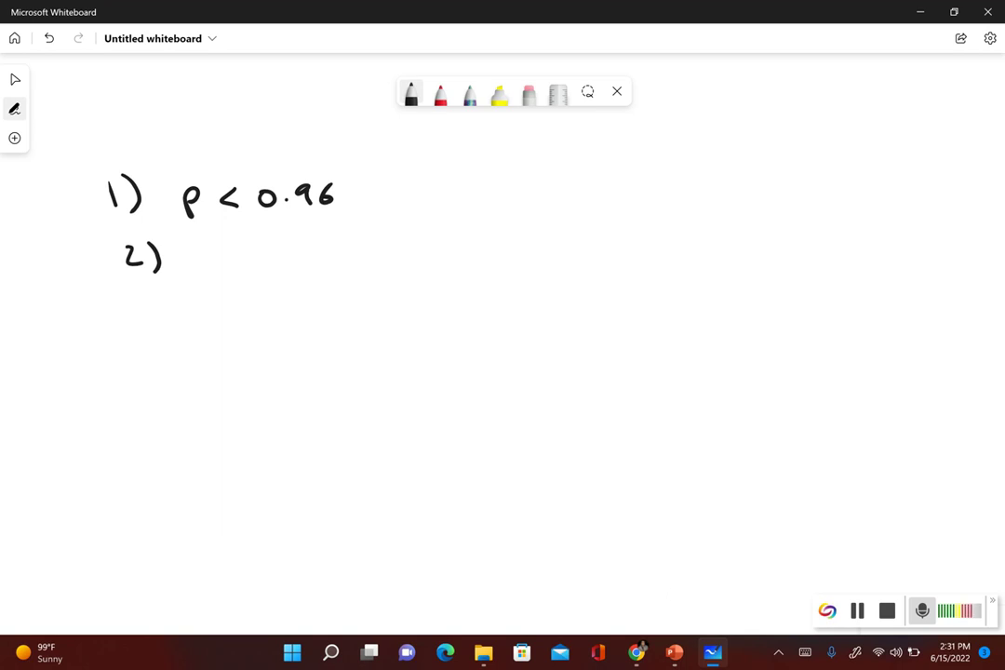
{"action": "mouse_move", "coordinate": [191, 247]}
{"action": "left_mouse_down"}
{"action": "mouse_move", "coordinate": [229, 249]}
{"action": "mouse_move", "coordinate": [223, 268]}
{"action": "mouse_move", "coordinate": [242, 270]}
{"action": "mouse_move", "coordinate": [265, 254]}
{"action": "mouse_move", "coordinate": [289, 263]}
{"action": "mouse_move", "coordinate": [326, 262]}
{"action": "left_mouse_up"}
{"action": "left_click", "coordinate": [289, 263]}
{"action": "left_click_drag", "start_coordinate": [141, 305], "coordinate": [143, 323]}
{"action": "mouse_move", "coordinate": [171, 303]}
{"action": "left_mouse_down"}
{"action": "mouse_move", "coordinate": [172, 328]}
{"action": "mouse_move", "coordinate": [216, 329]}
{"action": "left_mouse_up"}
{"action": "mouse_move", "coordinate": [231, 306]}
{"action": "left_mouse_down"}
{"action": "mouse_move", "coordinate": [232, 329]}
{"action": "mouse_move", "coordinate": [230, 318]}
{"action": "left_mouse_up"}
{"action": "mouse_move", "coordinate": [244, 320]}
{"action": "left_mouse_down"}
{"action": "mouse_move", "coordinate": [298, 330]}
{"action": "mouse_move", "coordinate": [302, 315]}
{"action": "mouse_move", "coordinate": [330, 312]}
{"action": "left_mouse_up"}
{"action": "left_click", "coordinate": [263, 315]}
{"action": "left_click", "coordinate": [264, 324]}
{"action": "mouse_move", "coordinate": [317, 321]}
{"action": "left_mouse_down"}
{"action": "mouse_move", "coordinate": [350, 310]}
{"action": "mouse_move", "coordinate": [381, 323]}
{"action": "left_mouse_up"}
{"action": "left_click", "coordinate": [366, 317]}
- Start the H₁: line and draw a red brace beside lines 1 and 2
{"action": "left_click_drag", "start_coordinate": [409, 307], "coordinate": [407, 319]}
{"action": "left_click_drag", "start_coordinate": [221, 359], "coordinate": [225, 376]}
{"action": "mouse_move", "coordinate": [237, 359]}
{"action": "left_mouse_down"}
{"action": "mouse_move", "coordinate": [241, 376]}
{"action": "mouse_move", "coordinate": [240, 368]}
{"action": "left_mouse_up"}
{"action": "left_click_drag", "start_coordinate": [250, 364], "coordinate": [251, 377]}
{"action": "left_click", "coordinate": [274, 363]}
{"action": "left_click", "coordinate": [274, 375]}
{"action": "left_click", "coordinate": [440, 93]}
{"action": "mouse_move", "coordinate": [378, 183]}
{"action": "left_mouse_down"}
{"action": "mouse_move", "coordinate": [402, 189]}
{"action": "mouse_move", "coordinate": [387, 266]}
{"action": "left_mouse_up"}
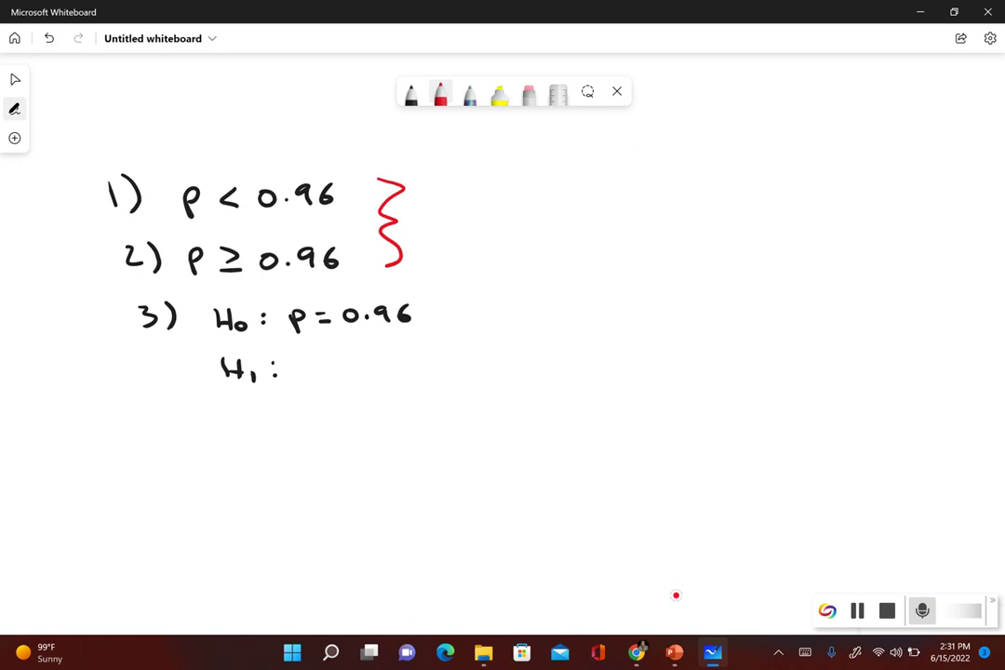
- Complete H₁: p < 0.96 in black ink
{"action": "left_click", "coordinate": [410, 93]}
{"action": "mouse_move", "coordinate": [308, 364]}
{"action": "left_mouse_down"}
{"action": "mouse_move", "coordinate": [340, 368]}
{"action": "mouse_move", "coordinate": [344, 381]}
{"action": "mouse_move", "coordinate": [370, 362]}
{"action": "left_mouse_up"}
{"action": "left_click", "coordinate": [382, 374]}
{"action": "mouse_move", "coordinate": [400, 363]}
{"action": "left_mouse_down"}
{"action": "mouse_move", "coordinate": [390, 368]}
{"action": "mouse_move", "coordinate": [400, 377]}
{"action": "left_mouse_up"}
{"action": "left_click_drag", "start_coordinate": [420, 358], "coordinate": [419, 376]}
- Write 4) significance level below H₁ and the 5) label under it
{"action": "left_click_drag", "start_coordinate": [153, 423], "coordinate": [166, 438]}
{"action": "mouse_move", "coordinate": [161, 424]}
{"action": "left_mouse_down"}
{"action": "mouse_move", "coordinate": [160, 447]}
{"action": "mouse_move", "coordinate": [180, 447]}
{"action": "left_mouse_up"}
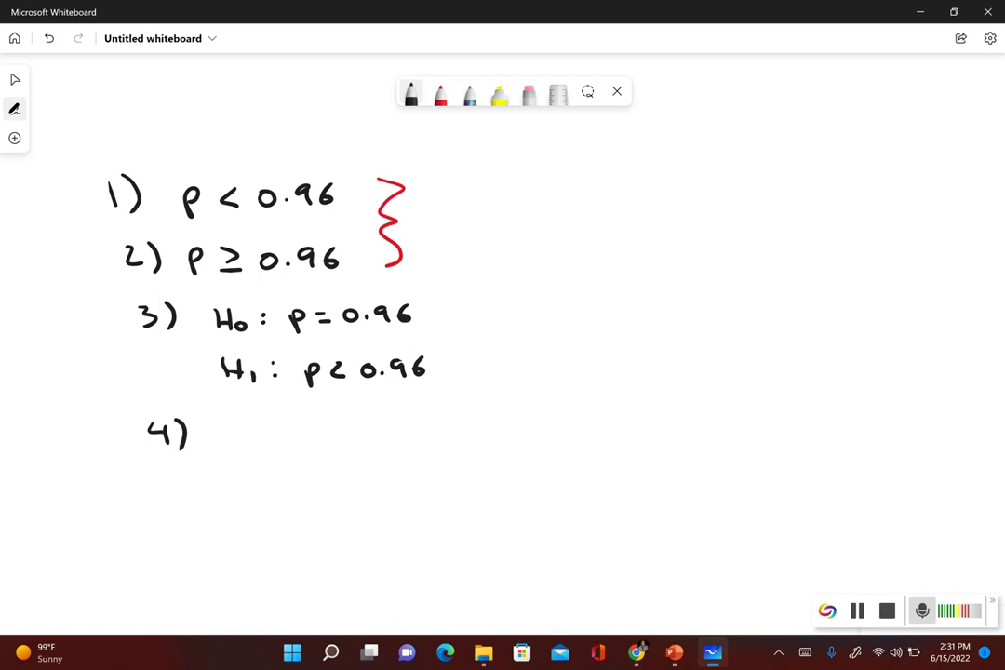
{"action": "left_click_drag", "start_coordinate": [240, 431], "coordinate": [229, 448]}
{"action": "mouse_move", "coordinate": [256, 435]}
{"action": "left_mouse_down"}
{"action": "mouse_move", "coordinate": [267, 453]}
{"action": "mouse_move", "coordinate": [296, 448]}
{"action": "left_mouse_up"}
{"action": "mouse_move", "coordinate": [304, 435]}
{"action": "left_mouse_down"}
{"action": "mouse_move", "coordinate": [303, 447]}
{"action": "mouse_move", "coordinate": [327, 434]}
{"action": "mouse_move", "coordinate": [411, 448]}
{"action": "left_mouse_up"}
{"action": "left_click", "coordinate": [340, 431]}
{"action": "left_click", "coordinate": [340, 444]}
{"action": "left_click_drag", "start_coordinate": [428, 436], "coordinate": [428, 447]}
{"action": "left_click_drag", "start_coordinate": [443, 441], "coordinate": [494, 448]}
{"action": "left_click_drag", "start_coordinate": [509, 443], "coordinate": [568, 448]}
{"action": "left_click_drag", "start_coordinate": [587, 428], "coordinate": [586, 451]}
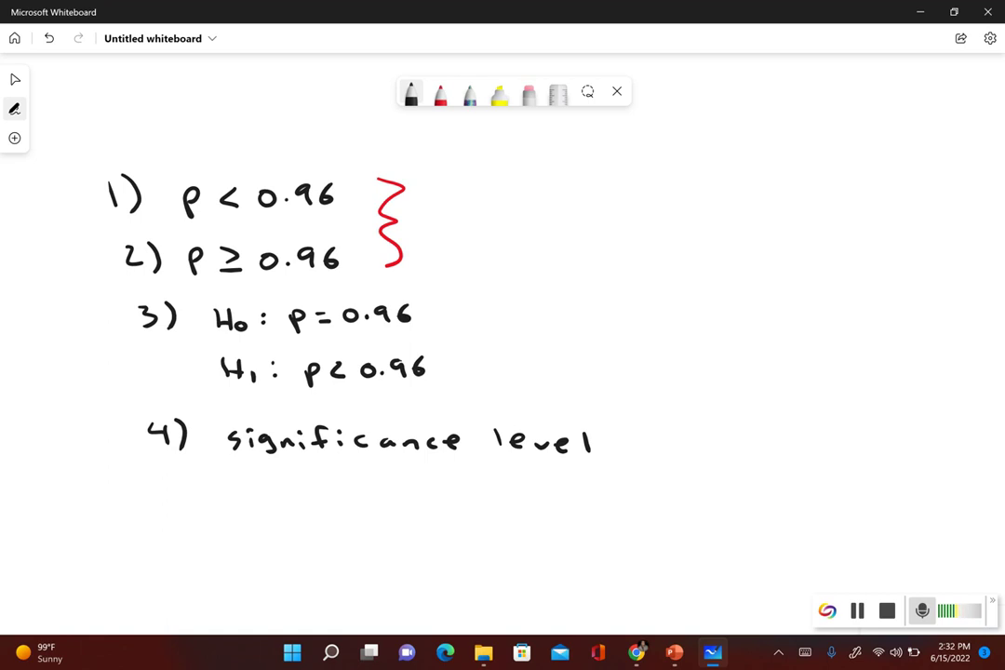
{"action": "mouse_move", "coordinate": [158, 487]}
{"action": "left_mouse_down"}
{"action": "mouse_move", "coordinate": [173, 485]}
{"action": "mouse_move", "coordinate": [158, 507]}
{"action": "mouse_move", "coordinate": [187, 514]}
{"action": "left_mouse_up"}
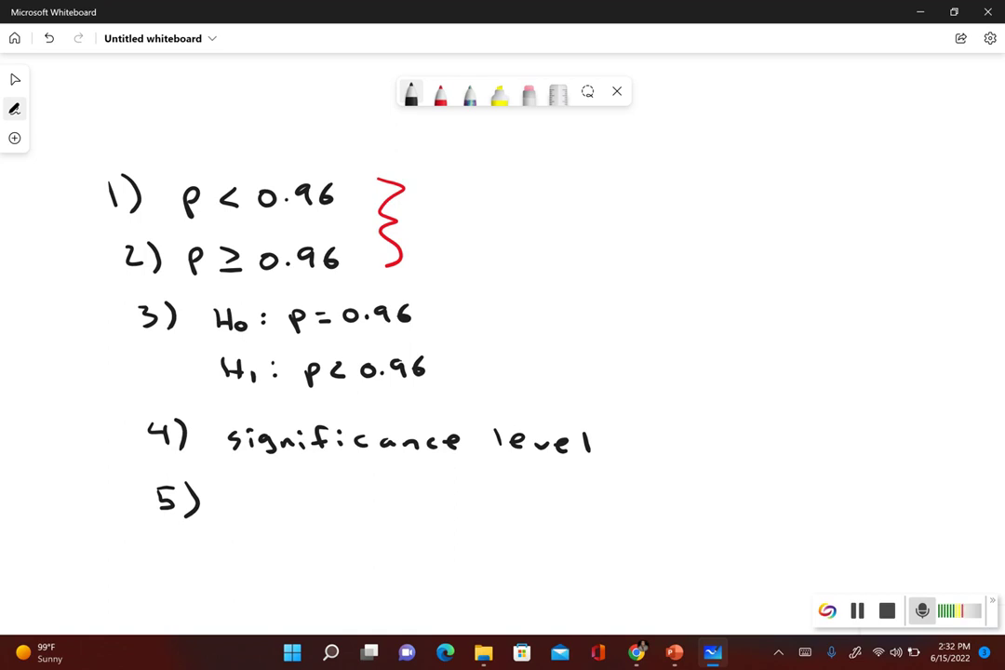
- Write 'population proportion' after the 5) label
{"action": "mouse_move", "coordinate": [247, 500]}
{"action": "left_mouse_down"}
{"action": "mouse_move", "coordinate": [248, 512]}
{"action": "mouse_move", "coordinate": [311, 511]}
{"action": "left_mouse_up"}
{"action": "mouse_move", "coordinate": [320, 493]}
{"action": "left_mouse_down"}
{"action": "mouse_move", "coordinate": [322, 511]}
{"action": "mouse_move", "coordinate": [361, 513]}
{"action": "left_mouse_up"}
{"action": "mouse_move", "coordinate": [373, 500]}
{"action": "left_mouse_down"}
{"action": "mouse_move", "coordinate": [375, 512]}
{"action": "mouse_move", "coordinate": [467, 508]}
{"action": "left_mouse_up"}
{"action": "left_click_drag", "start_coordinate": [482, 499], "coordinate": [503, 501]}
{"action": "mouse_move", "coordinate": [516, 497]}
{"action": "left_mouse_down"}
{"action": "mouse_move", "coordinate": [517, 514]}
{"action": "mouse_move", "coordinate": [521, 507]}
{"action": "left_mouse_up"}
{"action": "left_click_drag", "start_coordinate": [537, 500], "coordinate": [577, 508]}
{"action": "left_click_drag", "start_coordinate": [566, 498], "coordinate": [586, 496]}
{"action": "mouse_move", "coordinate": [593, 500]}
{"action": "left_mouse_down"}
{"action": "mouse_move", "coordinate": [593, 508]}
{"action": "mouse_move", "coordinate": [596, 492]}
{"action": "left_mouse_up"}
{"action": "left_click_drag", "start_coordinate": [614, 499], "coordinate": [641, 507]}
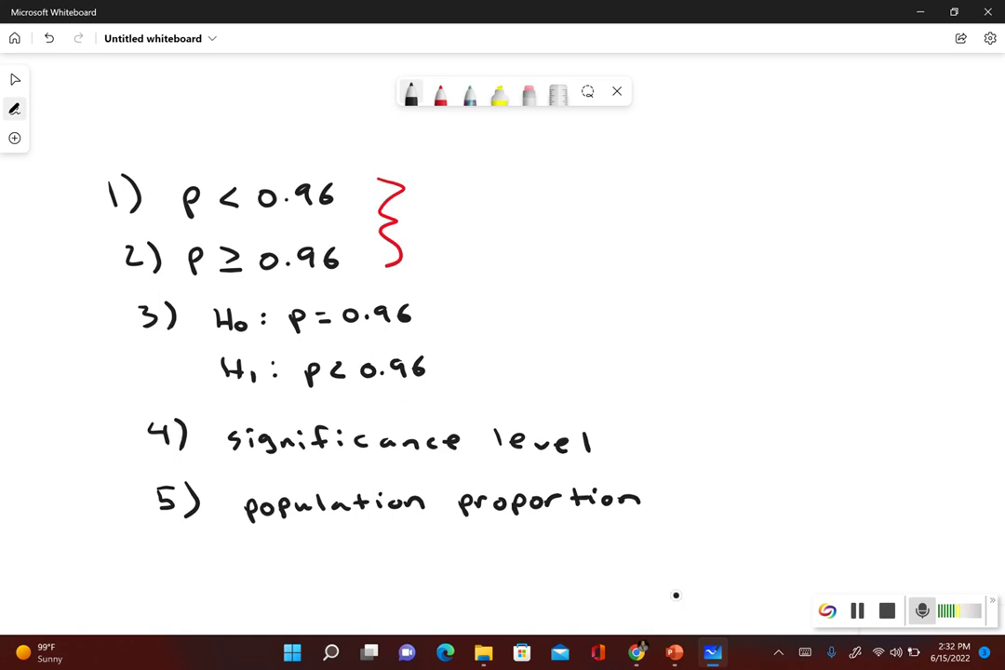
- Write 6) 'value of test' on the next line
{"action": "mouse_move", "coordinate": [180, 549]}
{"action": "left_mouse_down"}
{"action": "mouse_move", "coordinate": [172, 564]}
{"action": "mouse_move", "coordinate": [198, 574]}
{"action": "left_mouse_up"}
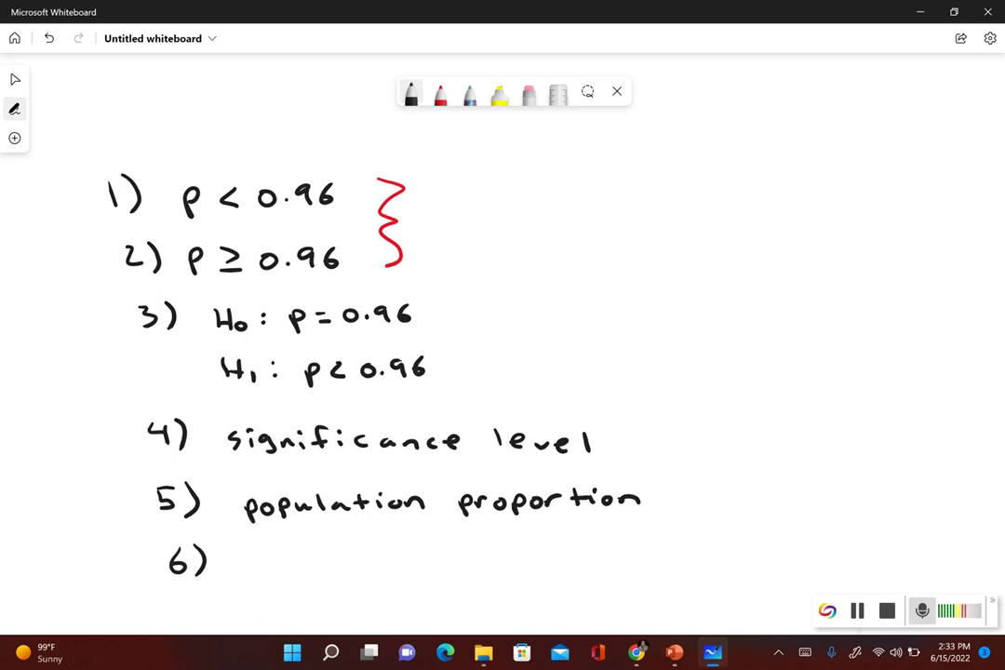
{"action": "left_click_drag", "start_coordinate": [255, 562], "coordinate": [290, 569]}
{"action": "left_click_drag", "start_coordinate": [294, 551], "coordinate": [298, 570]}
{"action": "left_click_drag", "start_coordinate": [301, 561], "coordinate": [397, 575]}
{"action": "left_click_drag", "start_coordinate": [454, 555], "coordinate": [456, 572]}
{"action": "left_click_drag", "start_coordinate": [447, 561], "coordinate": [478, 567]}
{"action": "mouse_move", "coordinate": [491, 559]}
{"action": "left_mouse_down"}
{"action": "mouse_move", "coordinate": [483, 571]}
{"action": "mouse_move", "coordinate": [503, 571]}
{"action": "left_mouse_up"}
{"action": "left_click_drag", "start_coordinate": [494, 561], "coordinate": [540, 571]}
- Finish the word 'statistic' and switch to the Select tool
{"action": "mouse_move", "coordinate": [571, 550]}
{"action": "left_mouse_down"}
{"action": "mouse_move", "coordinate": [571, 572]}
{"action": "mouse_move", "coordinate": [581, 558]}
{"action": "left_mouse_up"}
{"action": "left_click_drag", "start_coordinate": [600, 560], "coordinate": [602, 570]}
{"action": "mouse_move", "coordinate": [610, 549]}
{"action": "left_mouse_down"}
{"action": "mouse_move", "coordinate": [610, 571]}
{"action": "mouse_move", "coordinate": [617, 559]}
{"action": "left_mouse_up"}
{"action": "mouse_move", "coordinate": [630, 559]}
{"action": "left_mouse_down"}
{"action": "mouse_move", "coordinate": [630, 570]}
{"action": "mouse_move", "coordinate": [665, 572]}
{"action": "left_mouse_up"}
{"action": "left_click_drag", "start_coordinate": [655, 559], "coordinate": [684, 570]}
{"action": "left_click_drag", "start_coordinate": [708, 560], "coordinate": [707, 570]}
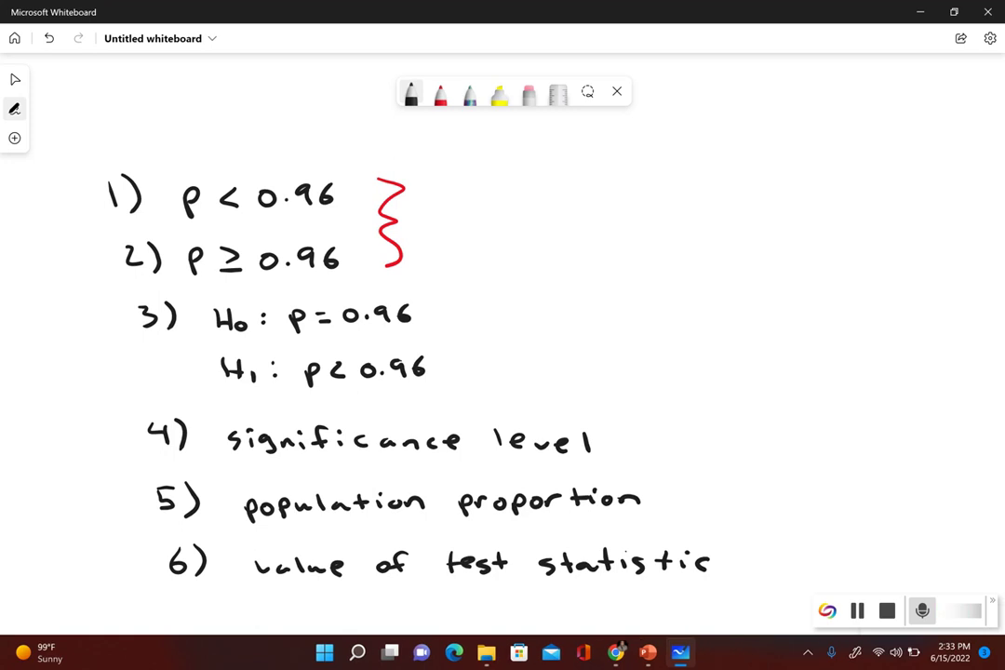
{"action": "left_click", "coordinate": [15, 79]}
- Launch StatCrunch from MyLab's help resources and snap it beside the homework window
{"action": "mouse_move", "coordinate": [616, 653]}
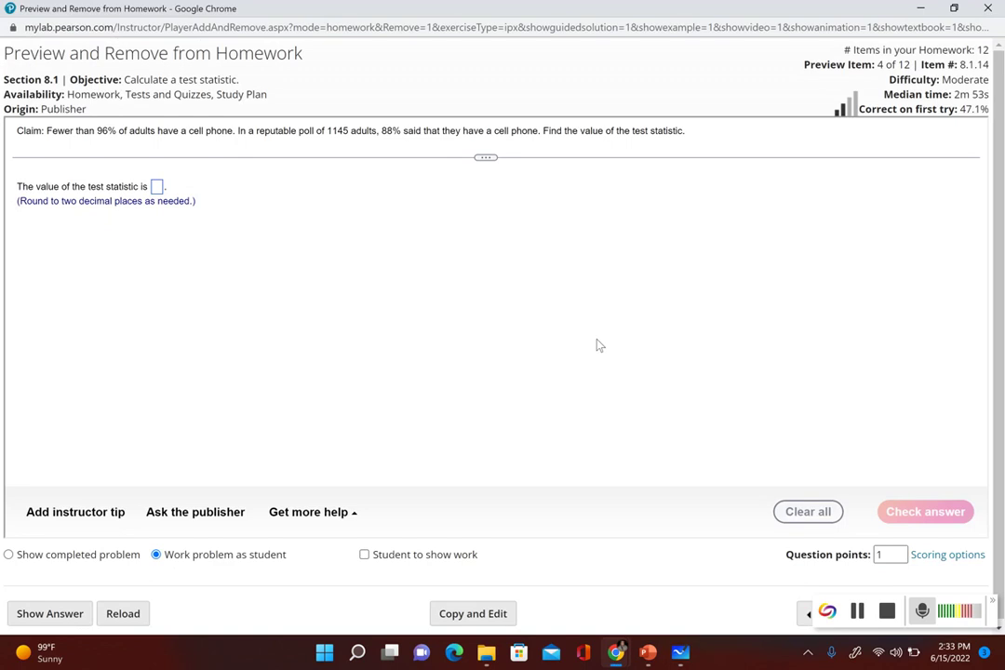
{"action": "left_click", "coordinate": [307, 512]}
{"action": "left_click", "coordinate": [341, 450]}
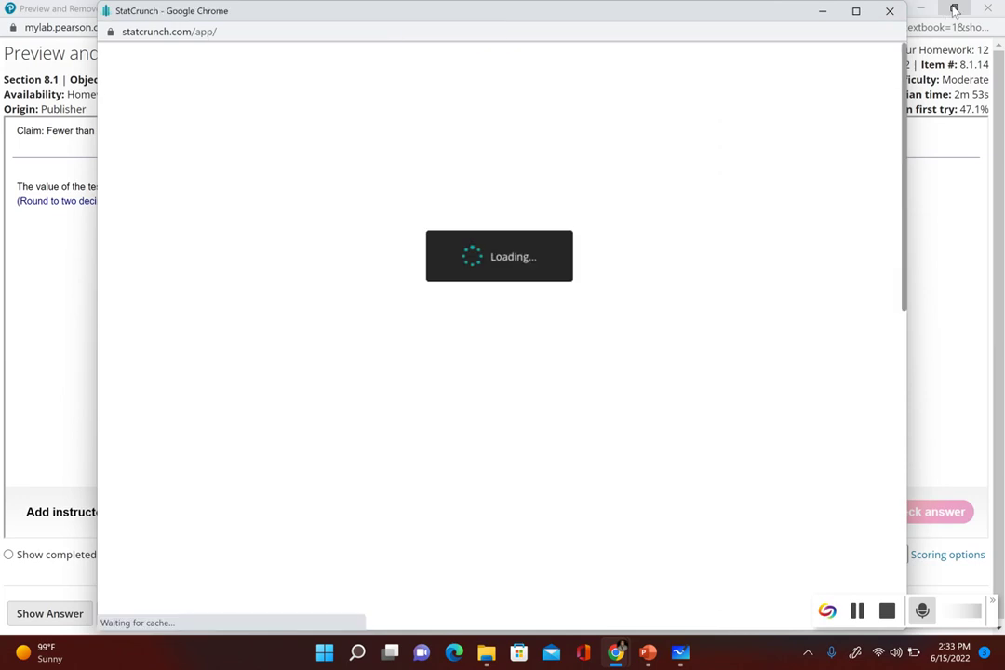
{"action": "mouse_move", "coordinate": [954, 9]}
{"action": "left_click", "coordinate": [859, 48]}
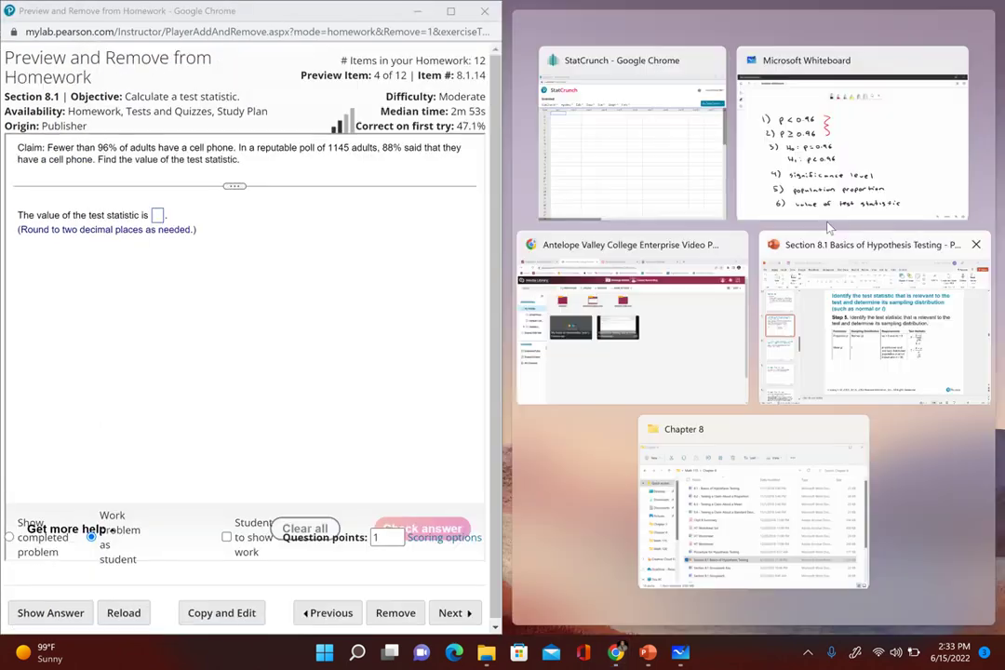
{"action": "left_click", "coordinate": [706, 155]}
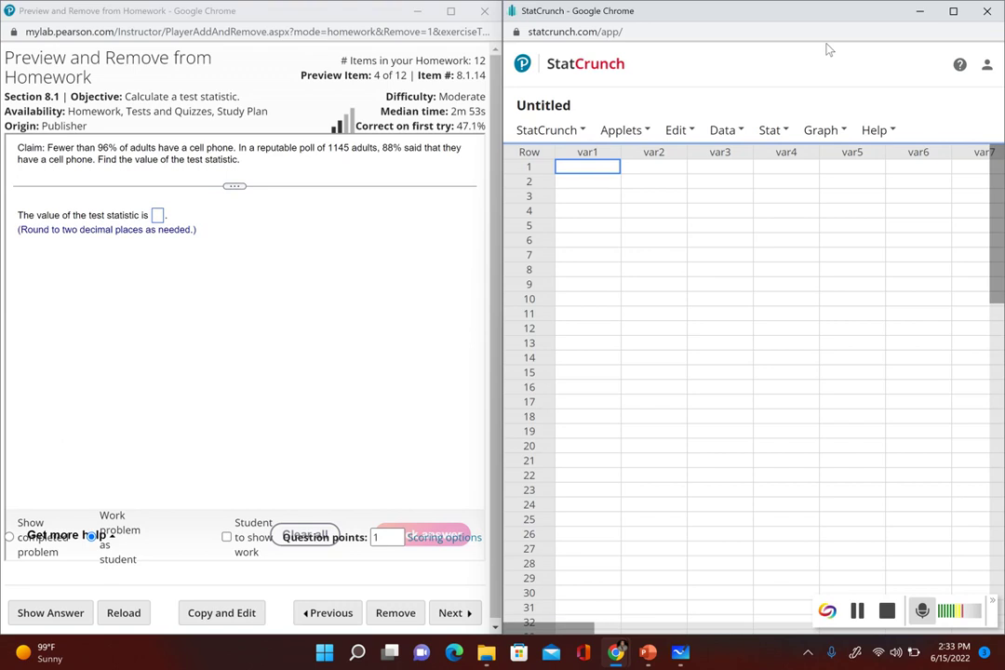
- Choose Stat > Proportion Stats > One Sample > With Summary in StatCrunch
{"action": "left_click", "coordinate": [777, 132]}
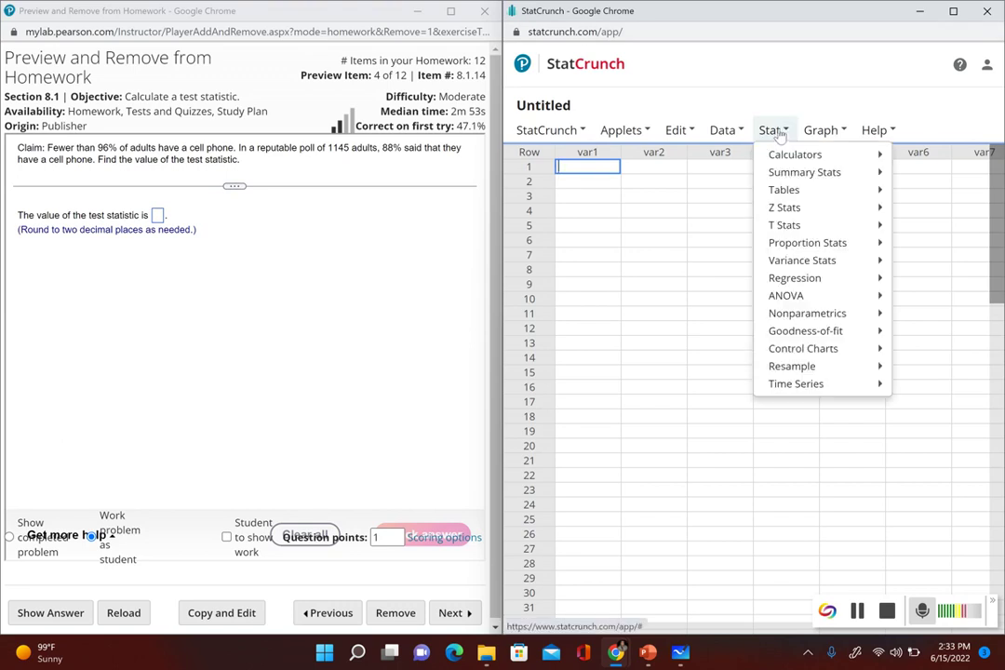
{"action": "mouse_move", "coordinate": [817, 244]}
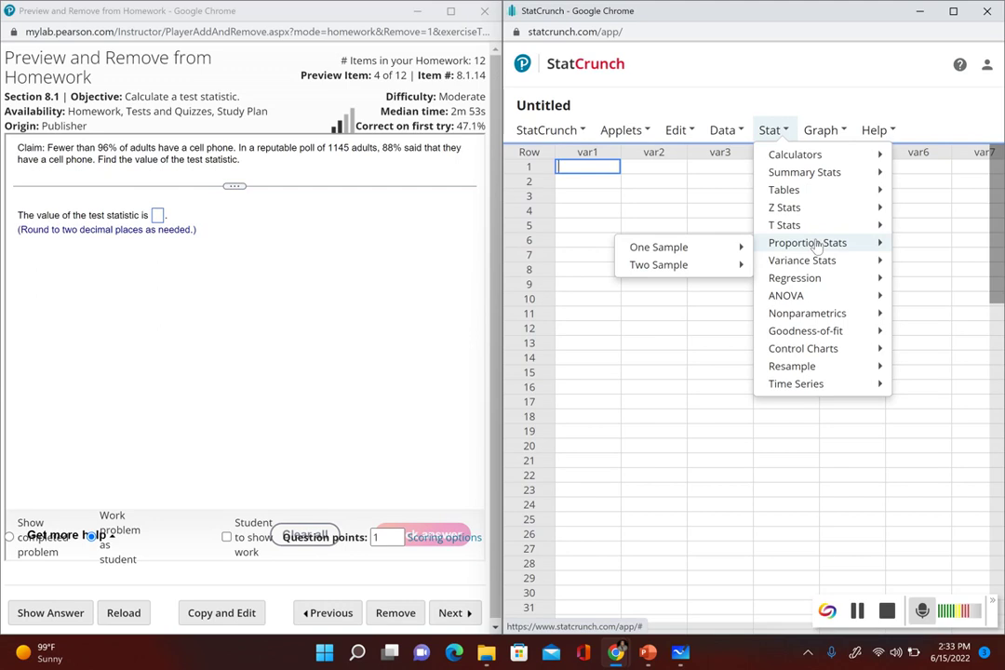
{"action": "mouse_move", "coordinate": [738, 249]}
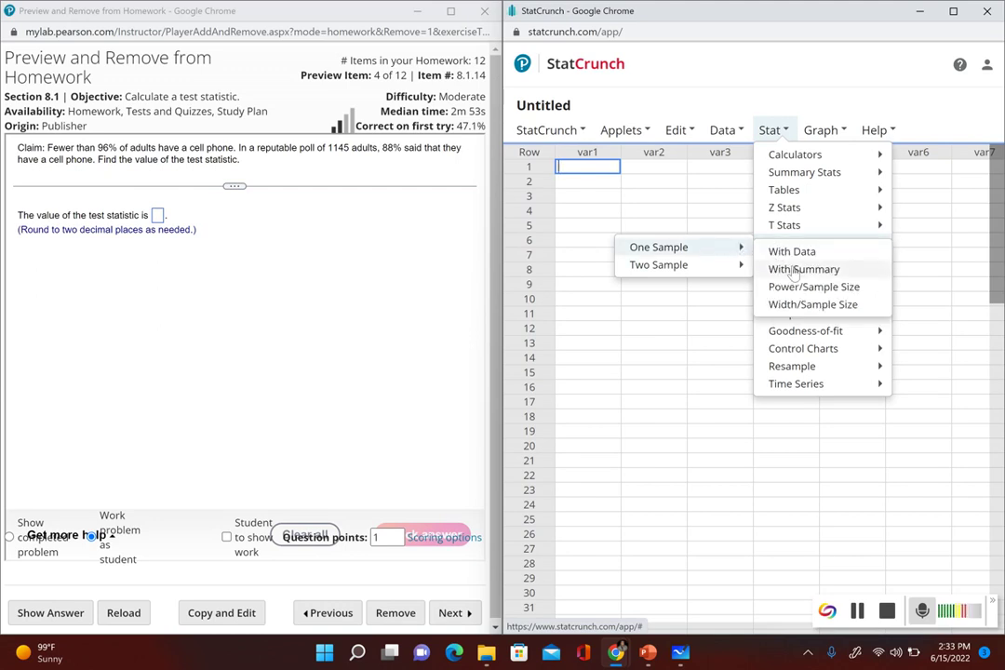
{"action": "left_click", "coordinate": [793, 269]}
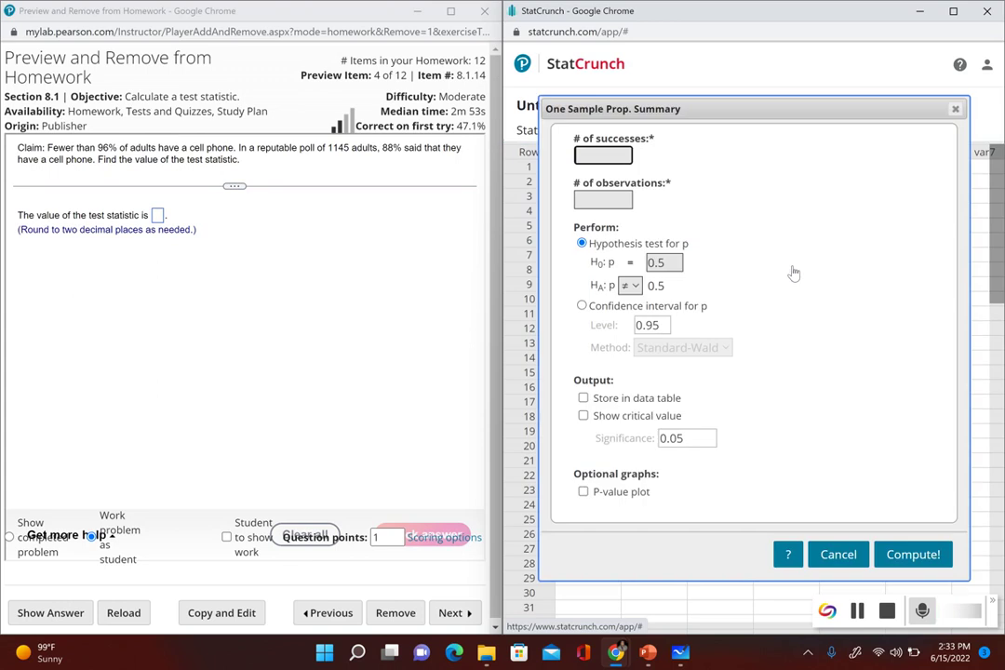
- Enter 0.88*1145 as the number of successes and 1145 as the number of observations
{"action": "left_click", "coordinate": [614, 154]}
{"action": "left_click", "coordinate": [693, 149]}
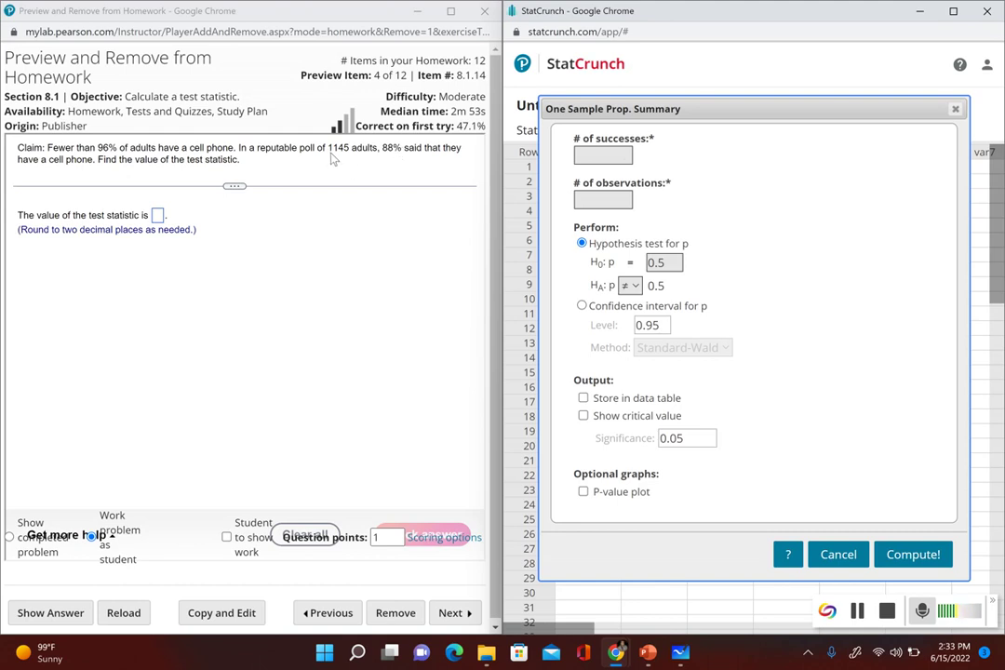
{"action": "left_click", "coordinate": [588, 155]}
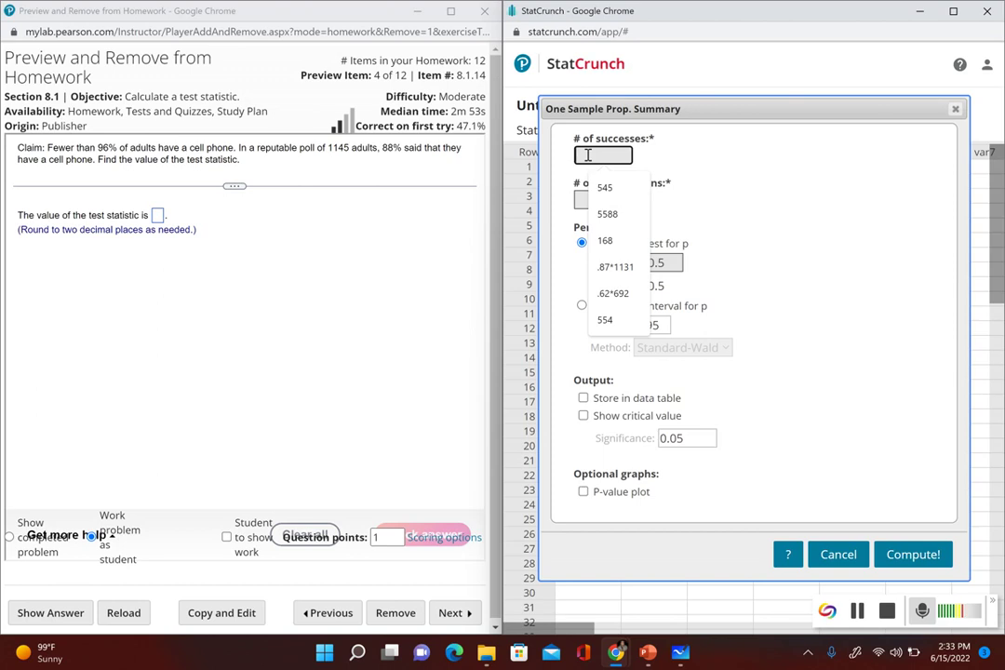
{"action": "type", "text": "0.8"}
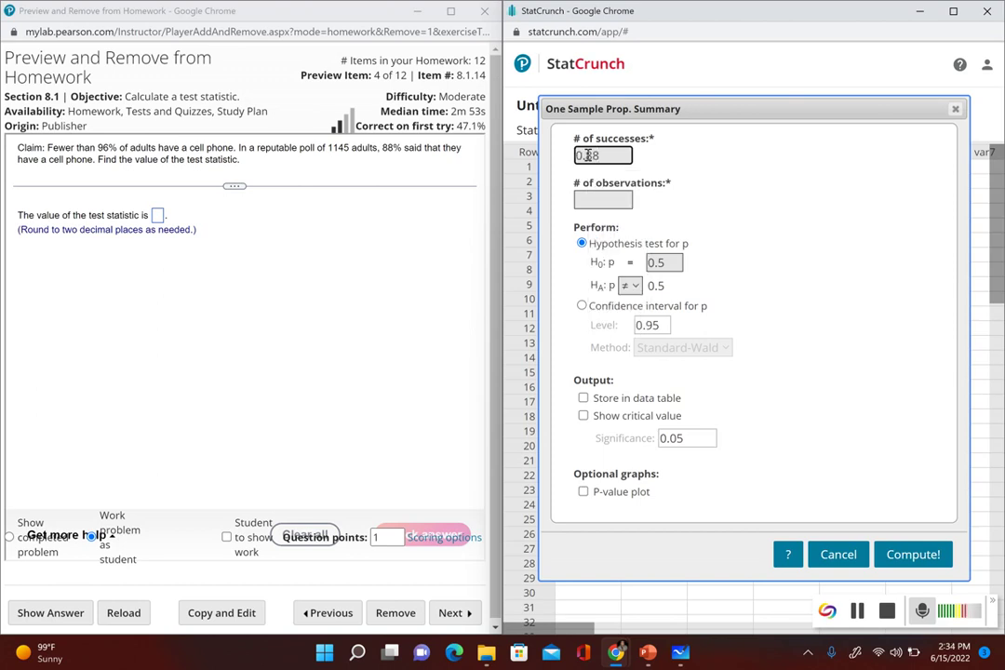
{"action": "type", "text": "8*1145"}
{"action": "left_click", "coordinate": [607, 200]}
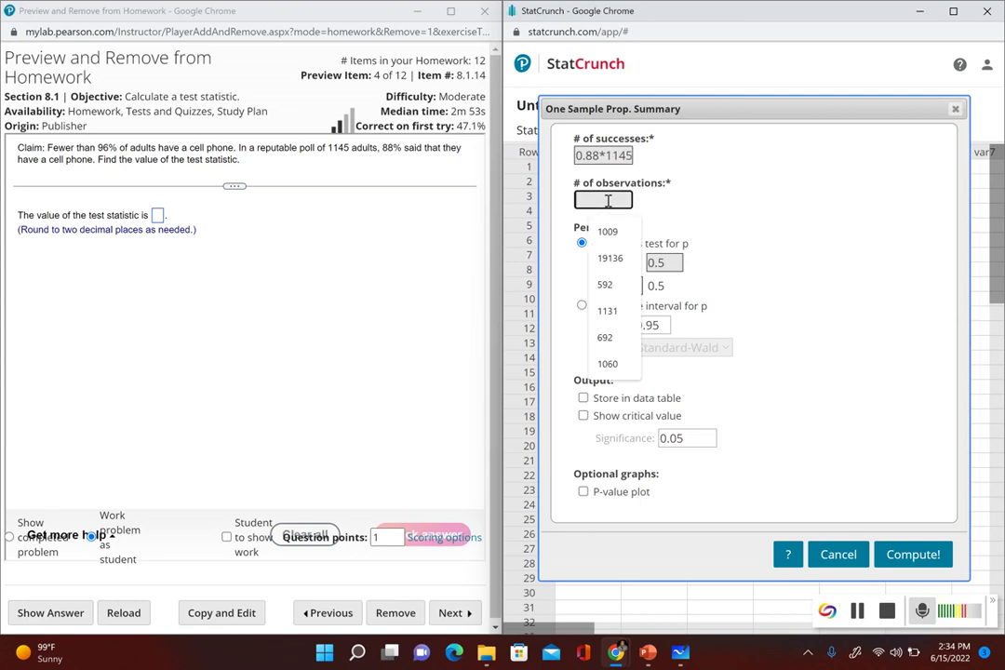
{"action": "type", "text": "1145"}
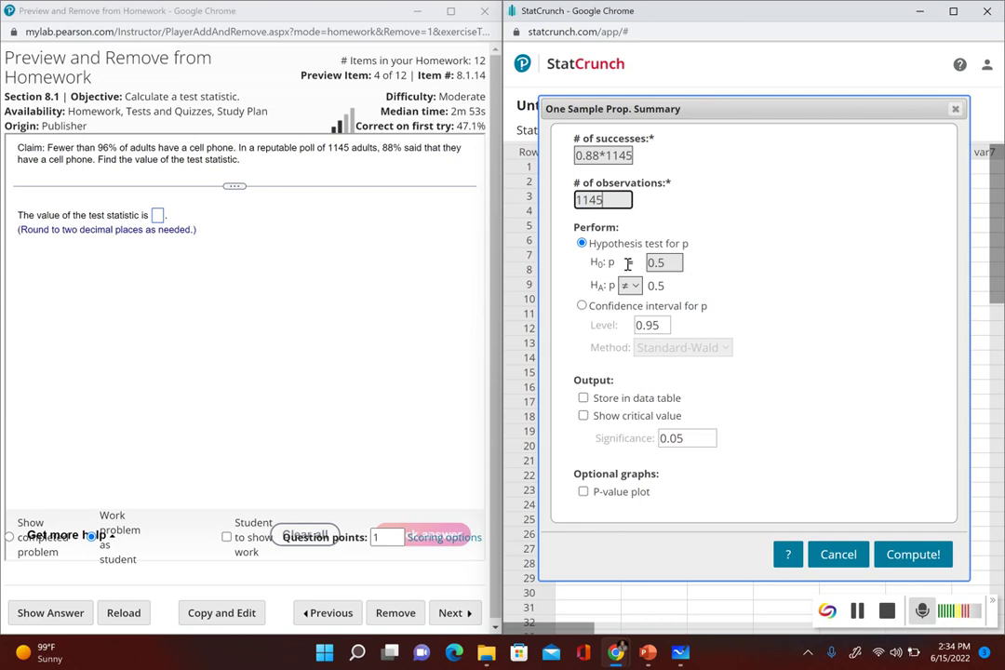
- Set H0: p = 0.96 and HA: p < 0.96, show the critical value, and compute
{"action": "left_click", "coordinate": [663, 263]}
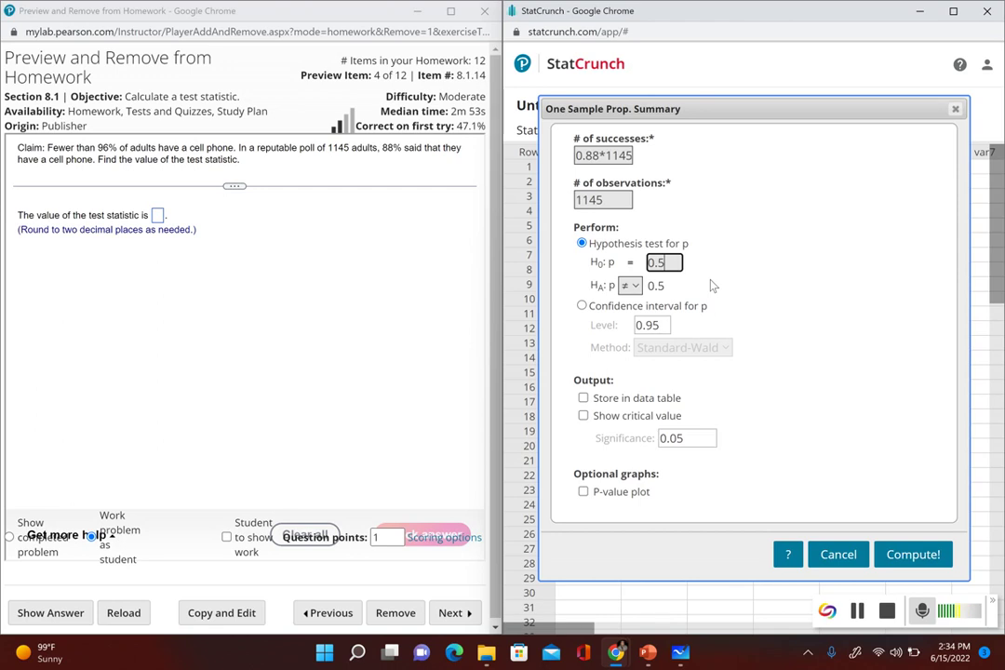
{"action": "key", "text": "BackSpace"}
{"action": "type", "text": "96"}
{"action": "left_click", "coordinate": [630, 286]}
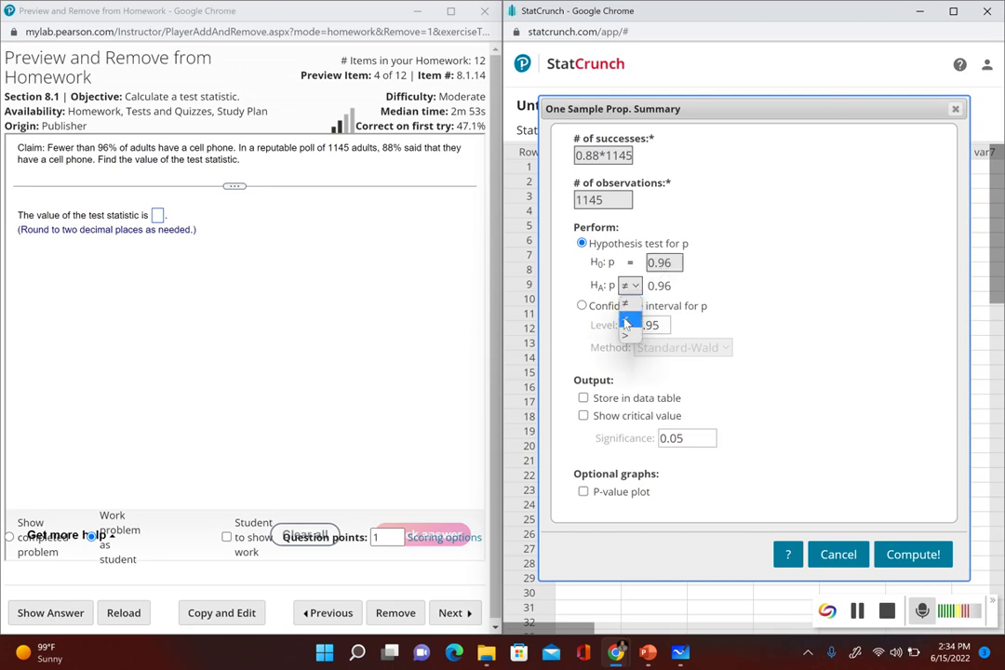
{"action": "left_click", "coordinate": [628, 323]}
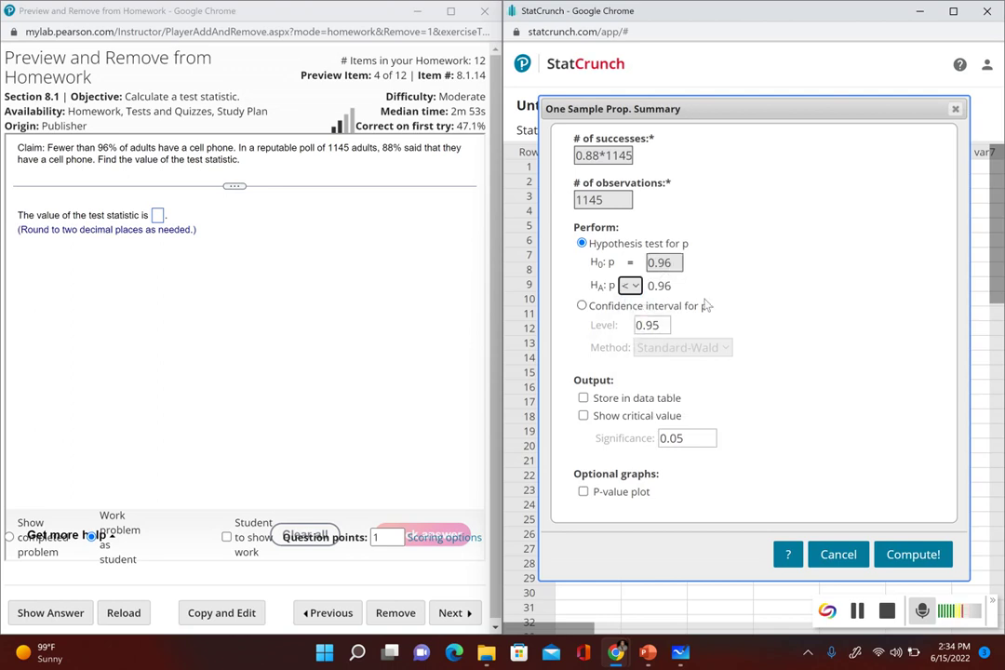
{"action": "left_click", "coordinate": [583, 417]}
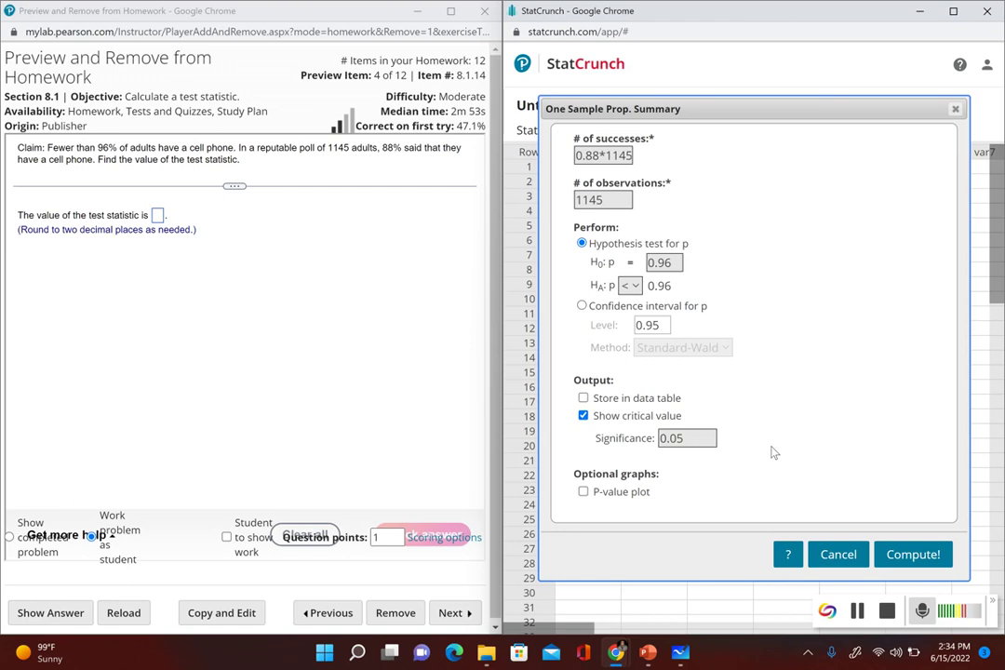
{"action": "left_click", "coordinate": [907, 555]}
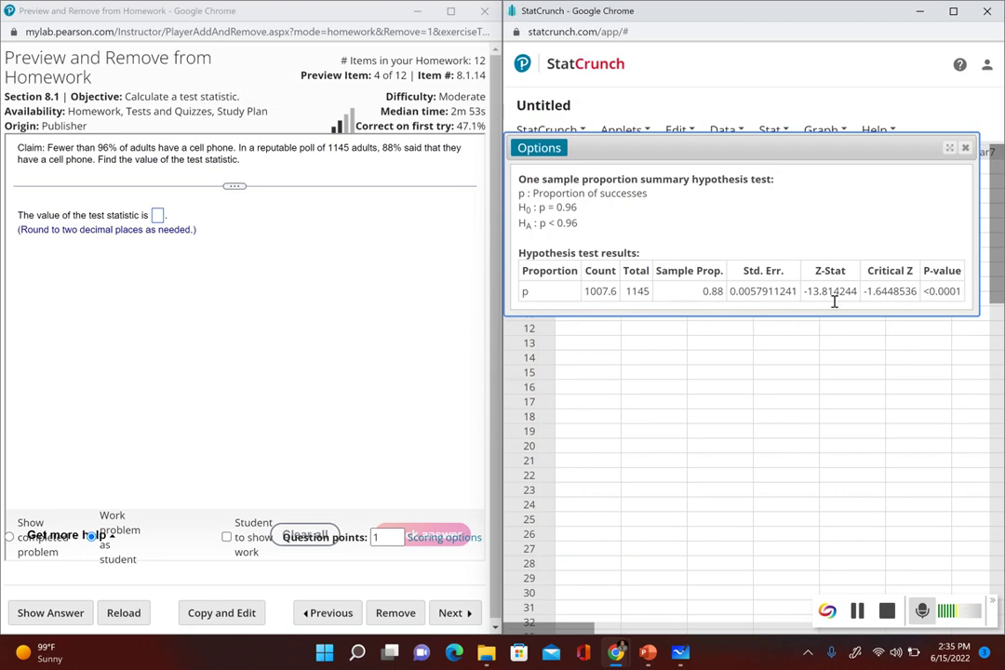
- Take the Z-Stat -13.814244 and enter -13.81 as MyLab's test statistic answer
{"action": "triple_click", "coordinate": [836, 294]}
{"action": "left_click", "coordinate": [158, 215]}
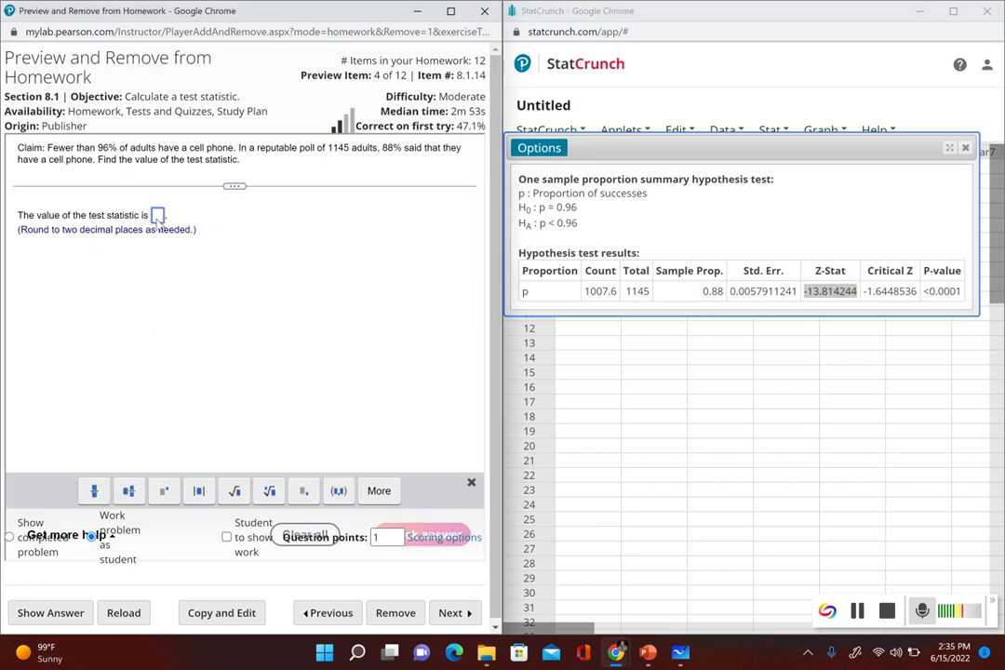
{"action": "type", "text": "- 13"}
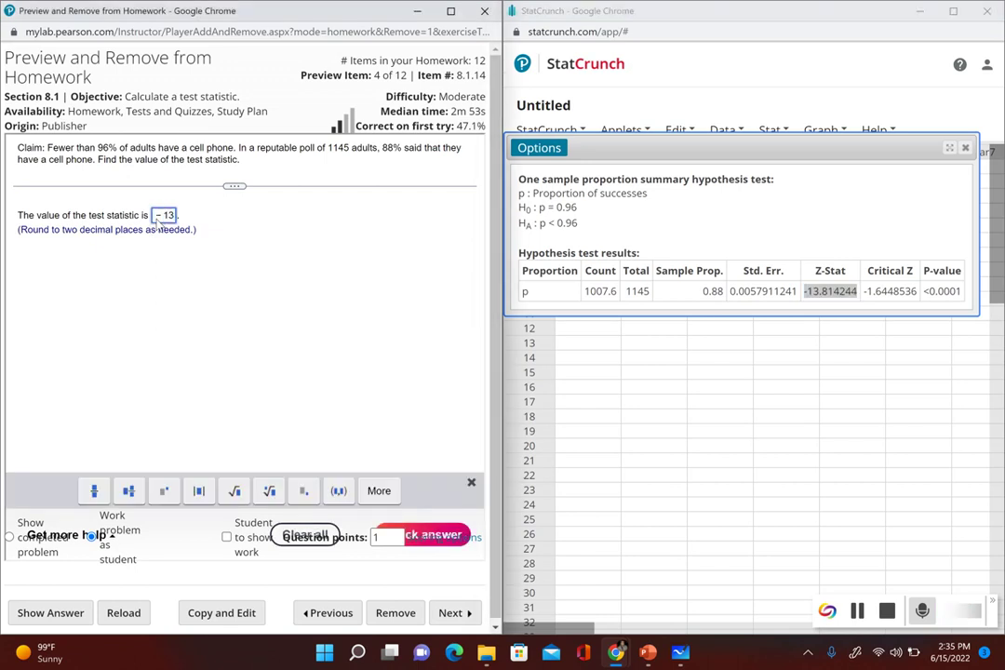